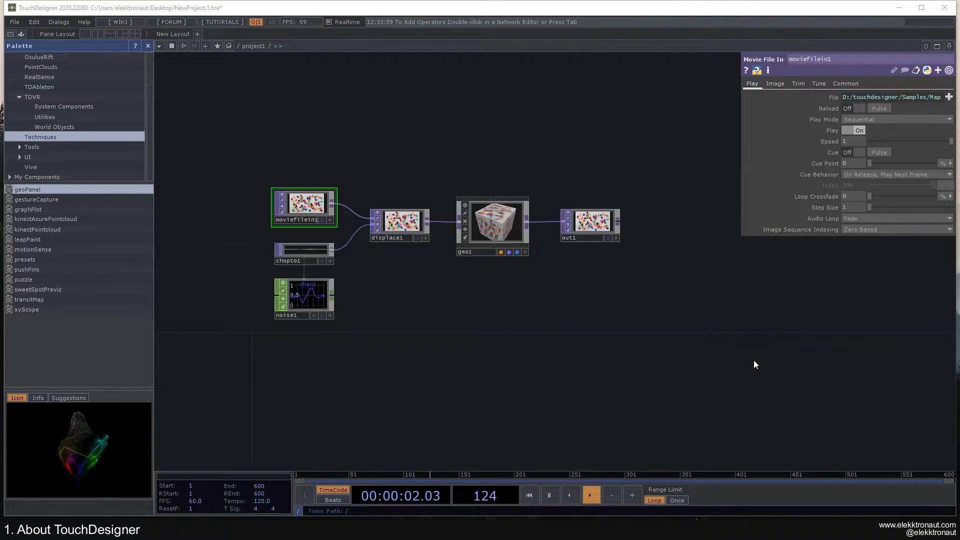
# Examine the parameters of the chopto1, noise1, displace1 and moviefilein1 operators in the project1 network.
pyautogui.moveTo(349, 321); pyautogui.dragTo(332, 295)
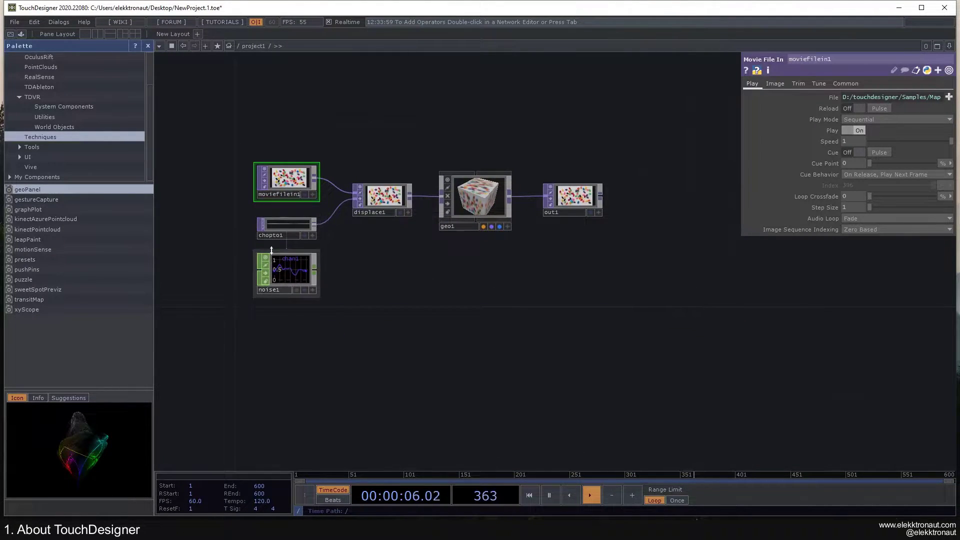
pyautogui.click(284, 229)
pyautogui.click(285, 272)
pyautogui.click(382, 198)
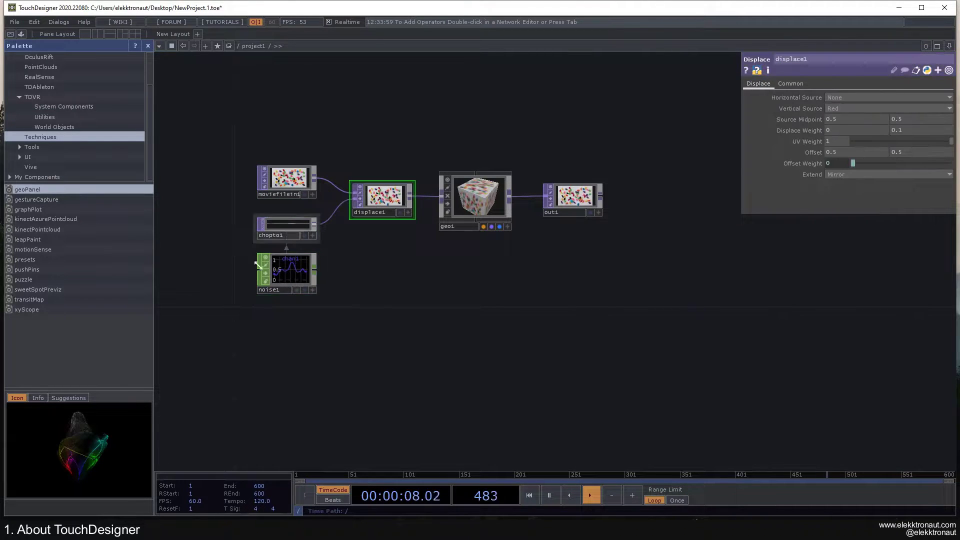
pyautogui.click(277, 223)
pyautogui.click(277, 184)
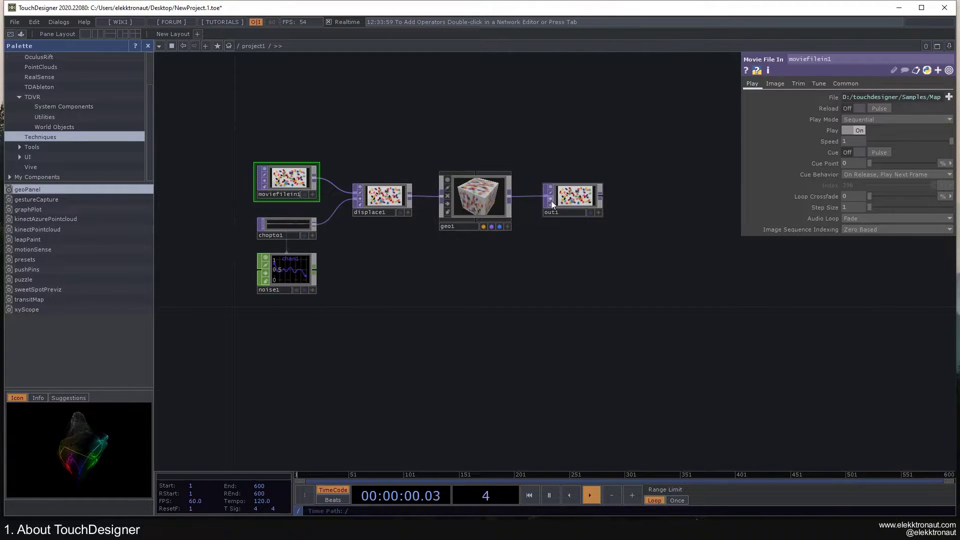
pyautogui.scroll(2, 289, 184)
pyautogui.scroll(-1, 341, 177)
pyautogui.scroll(-1, 405, 220)
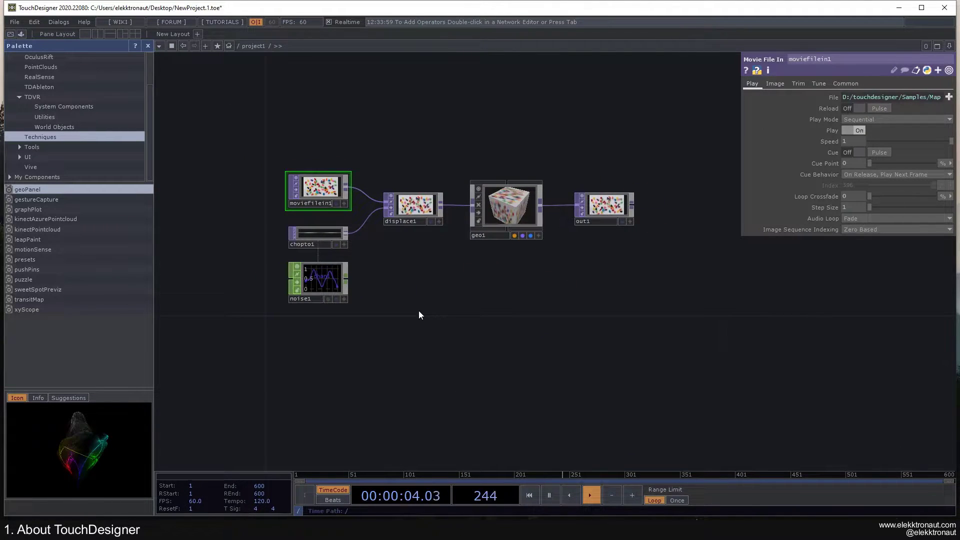
# Trace the image flow from moviefilein1 through displace1 to geo1, viewing each operator's parameters and ending on moviefilein1.
pyautogui.click(324, 242)
pyautogui.click(323, 191)
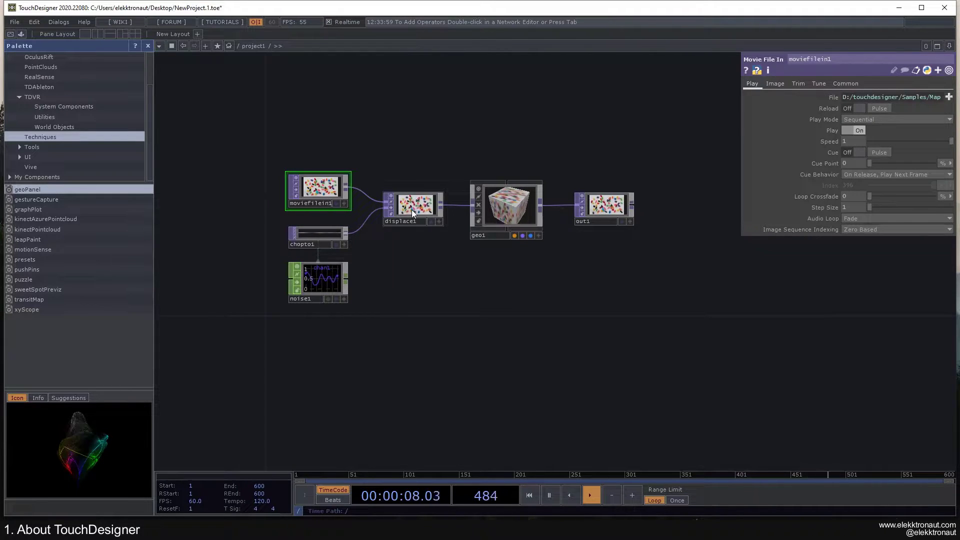
pyautogui.click(412, 208)
pyautogui.click(319, 190)
pyautogui.click(413, 205)
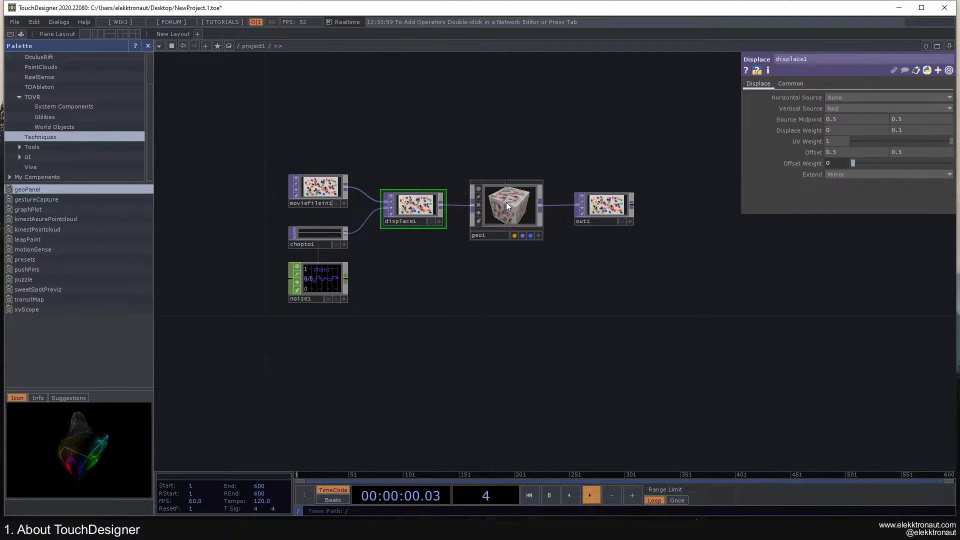
pyautogui.click(506, 202)
pyautogui.click(330, 198)
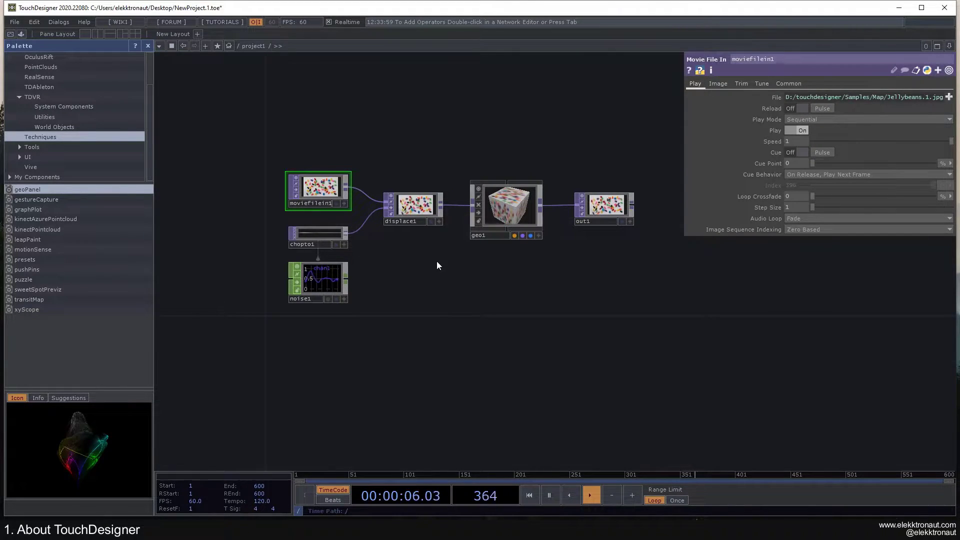
# Examine the moviefilein1 image preview and the noise1 waveform and parameters up close.
pyautogui.moveTo(437, 264); pyautogui.dragTo(353, 250)
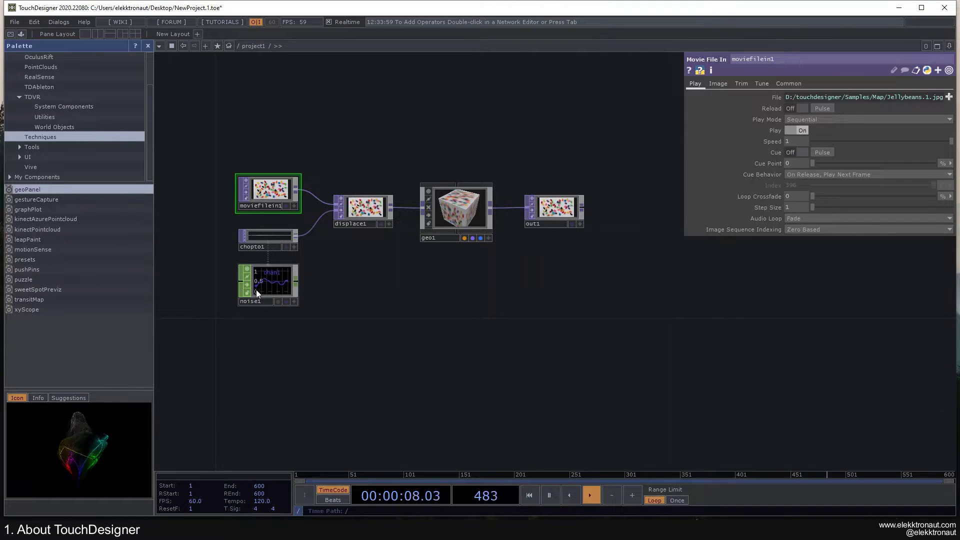
pyautogui.scroll(5, 197, 197)
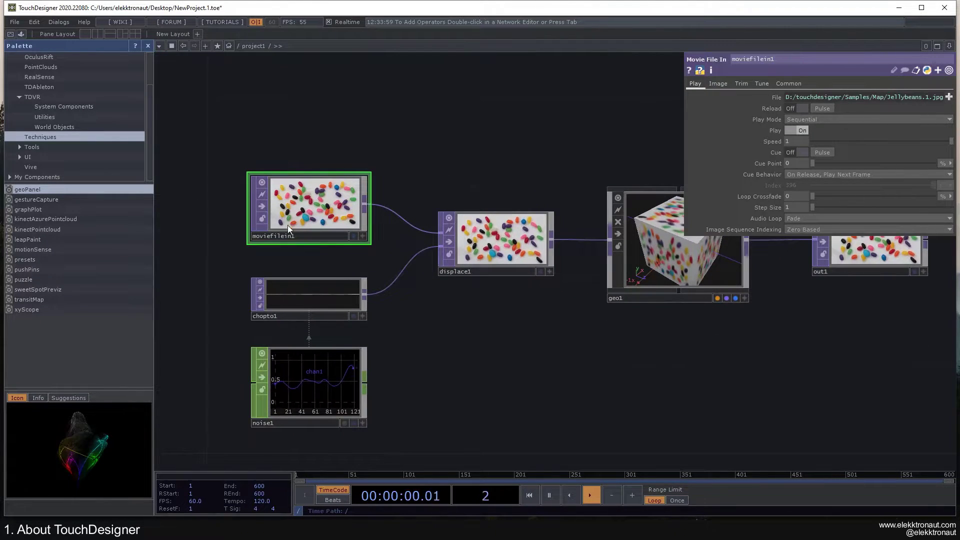
pyautogui.scroll(-2, 304, 214)
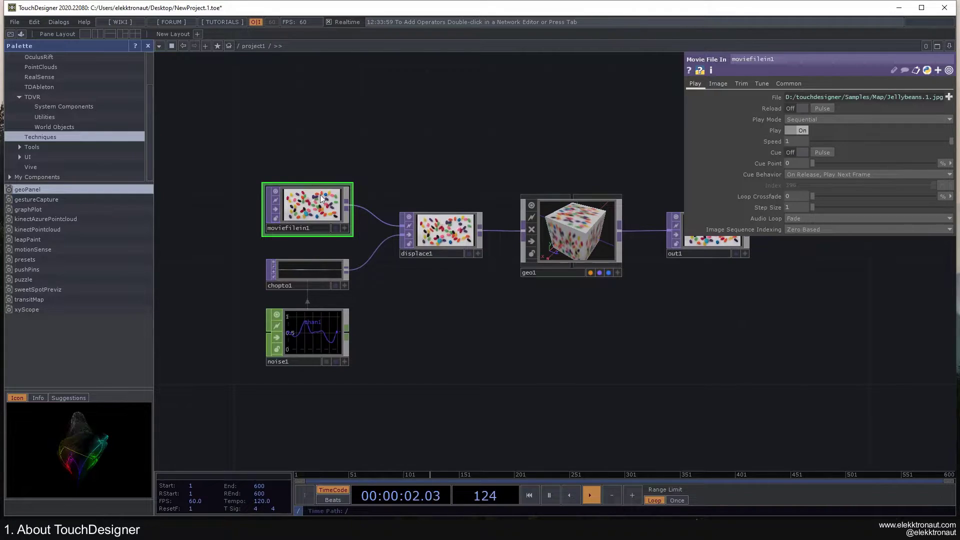
pyautogui.scroll(-2, 296, 196)
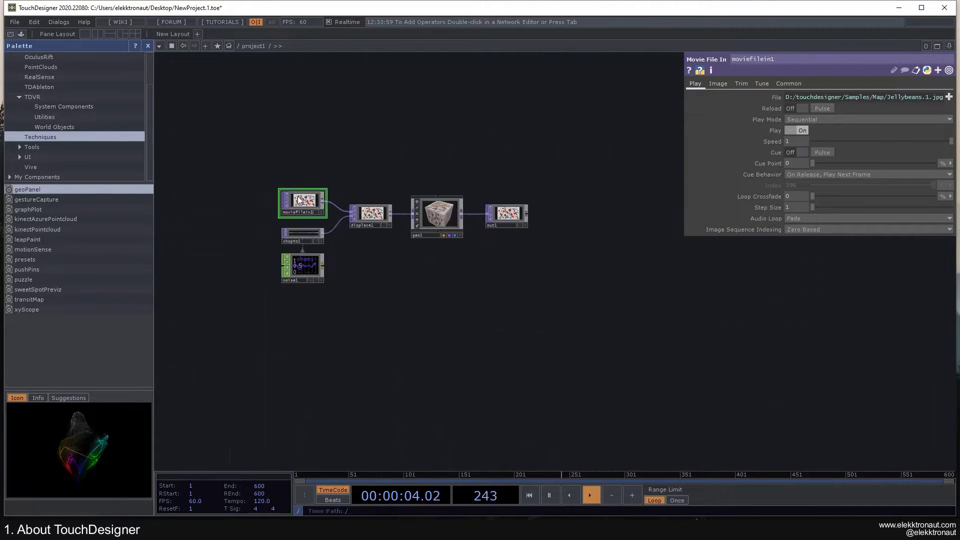
pyautogui.moveTo(392, 274); pyautogui.dragTo(343, 240)
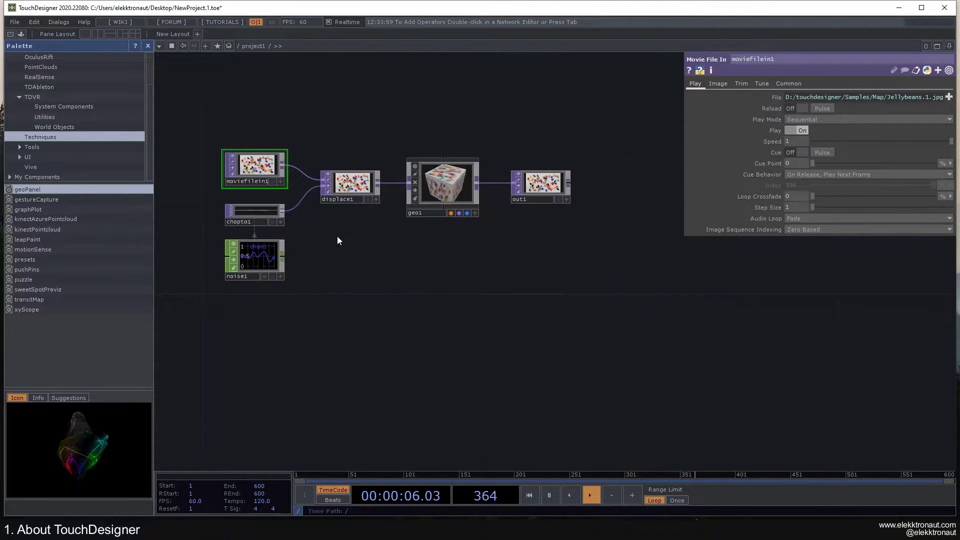
pyautogui.click(259, 254)
pyautogui.scroll(3, 237, 260)
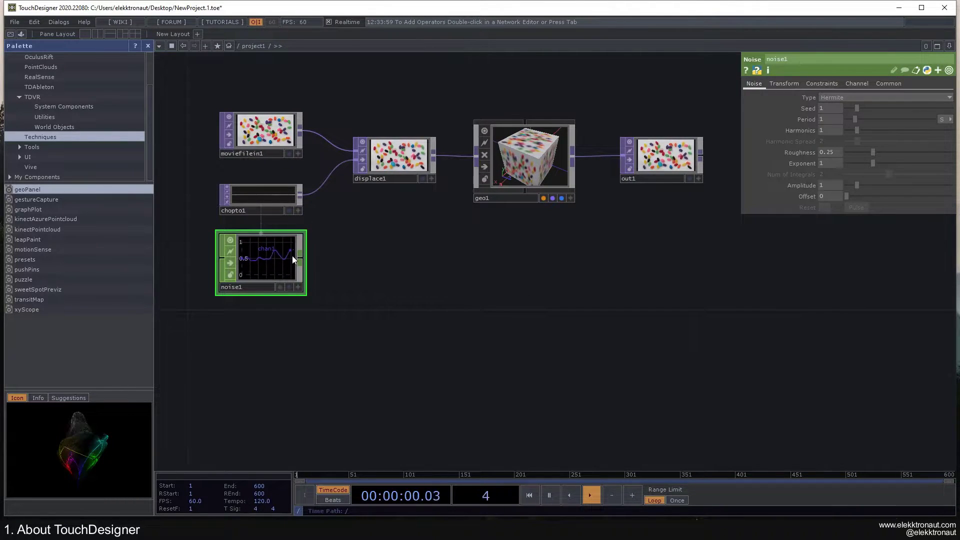
pyautogui.scroll(-2, 280, 266)
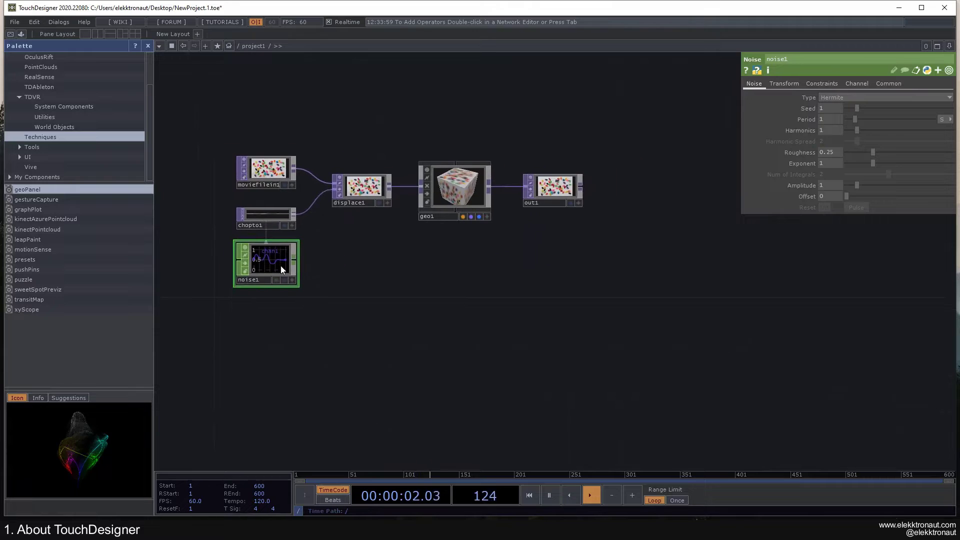
# Inspect the displace1 result and parameters up close, and follow the chain to the out1 operator.
pyautogui.click(350, 189)
pyautogui.scroll(3, 346, 189)
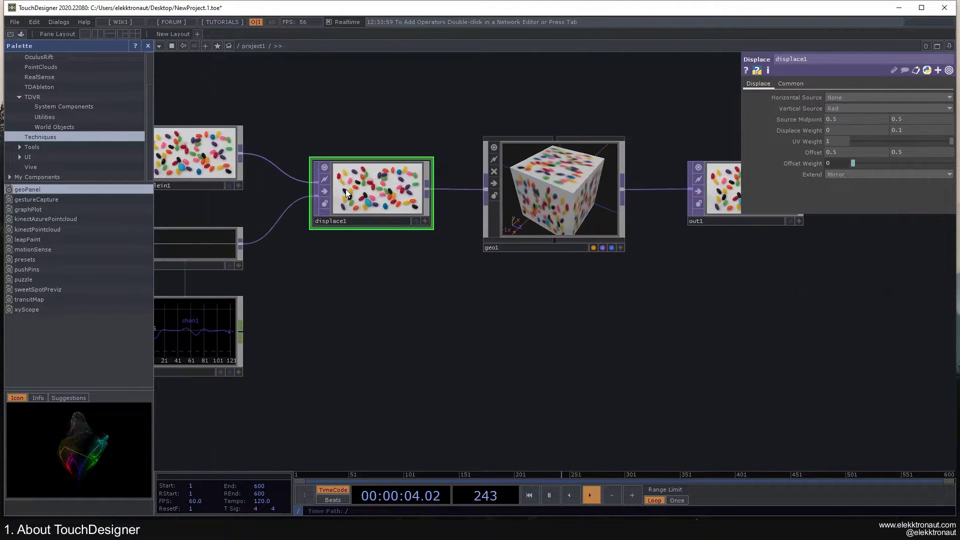
pyautogui.moveTo(378, 280); pyautogui.dragTo(426, 308)
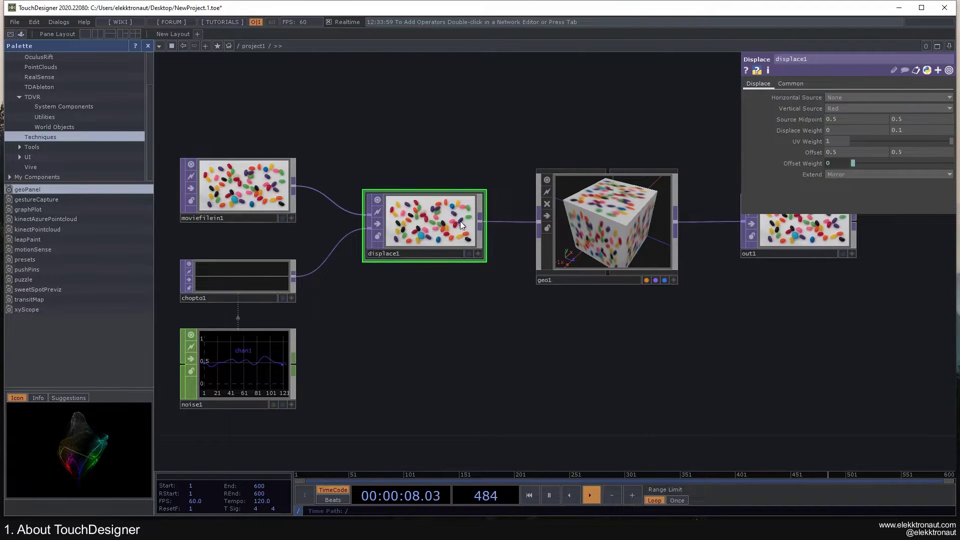
pyautogui.moveTo(545, 219); pyautogui.dragTo(617, 232)
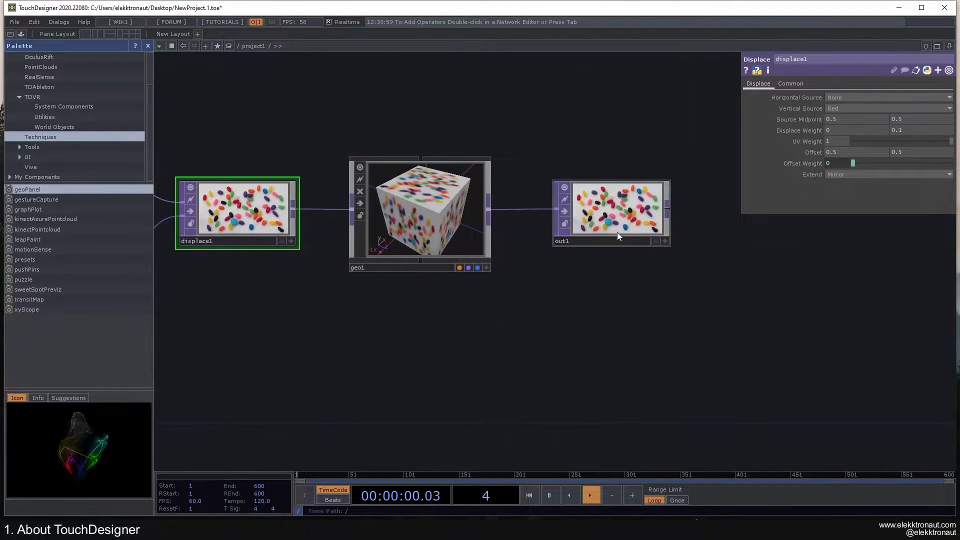
pyautogui.click(742, 222)
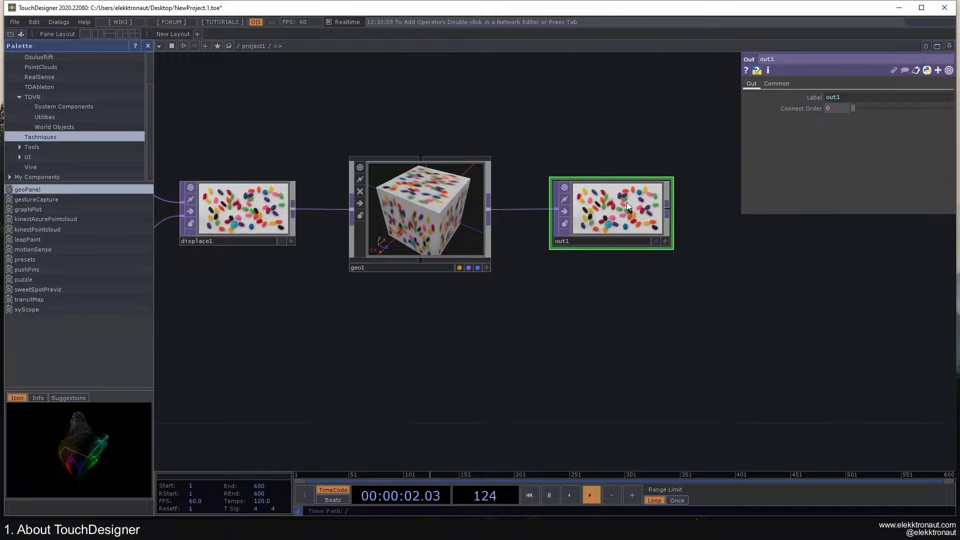
pyautogui.scroll(-2, 626, 202)
pyautogui.scroll(-2, 622, 205)
pyautogui.scroll(2, 617, 206)
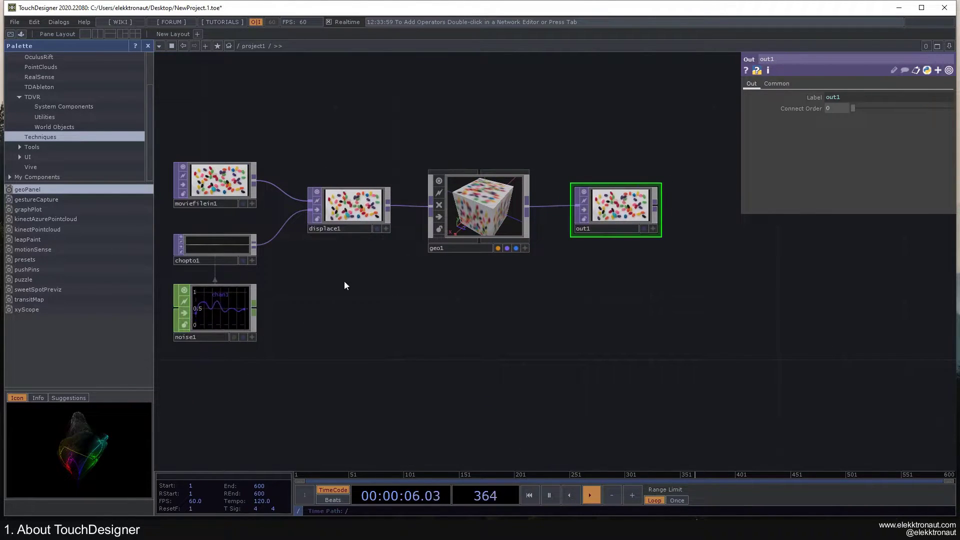
pyautogui.scroll(-3, 575, 240)
pyautogui.scroll(2, 566, 262)
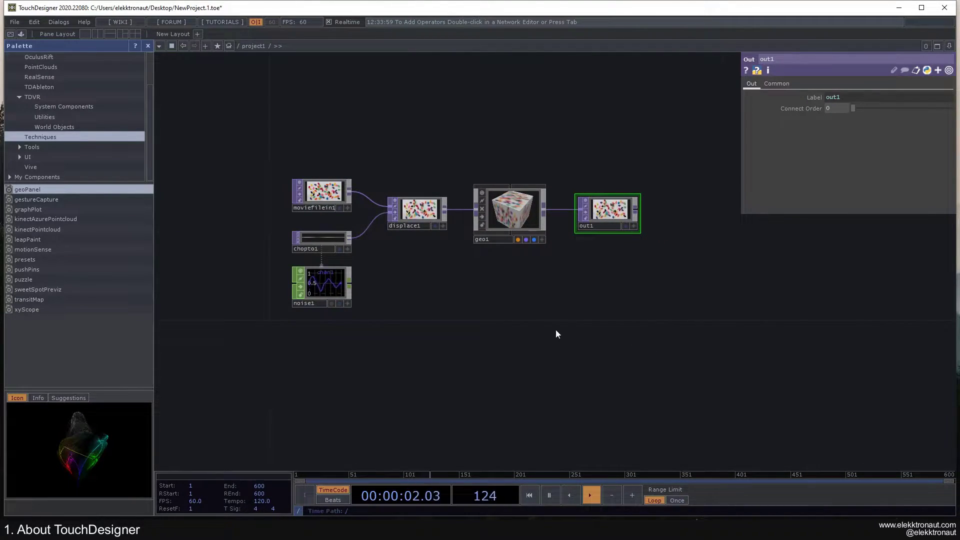
pyautogui.scroll(2, 362, 281)
pyautogui.scroll(-2, 380, 275)
pyautogui.moveTo(392, 272); pyautogui.dragTo(339, 289)
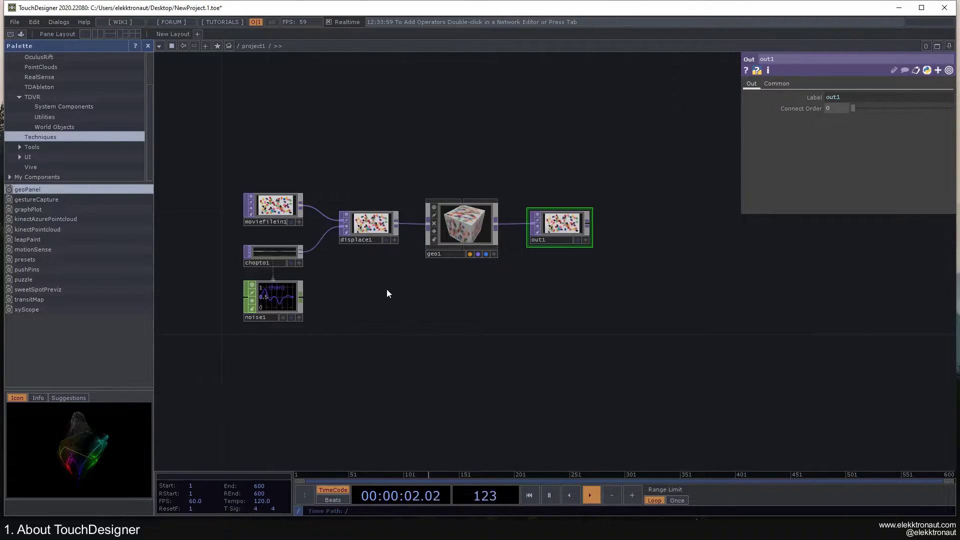
pyautogui.moveTo(386, 289); pyautogui.dragTo(390, 285)
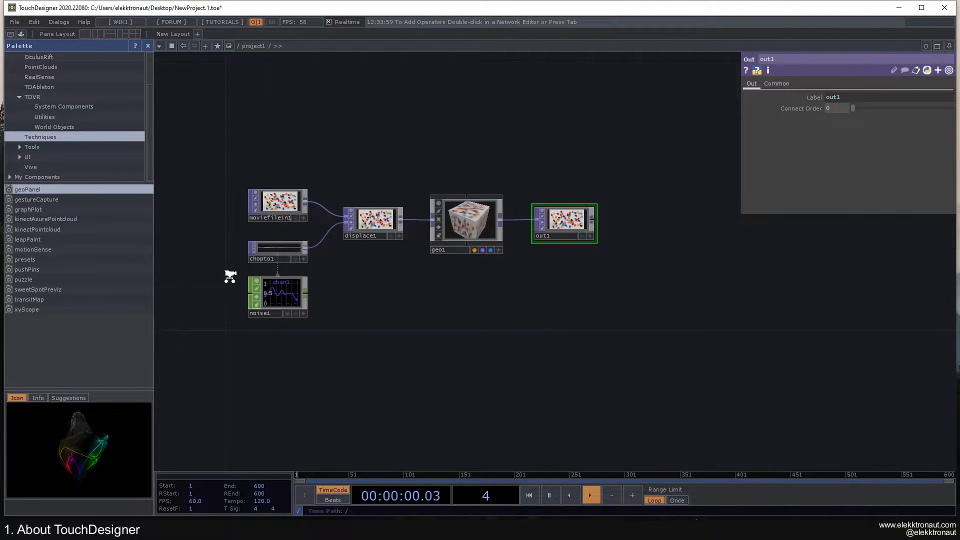
# Compare the different operator types by viewing the parameters of moviefilein1, noise1 and geo1 in turn.
pyautogui.scroll(2, 225, 276)
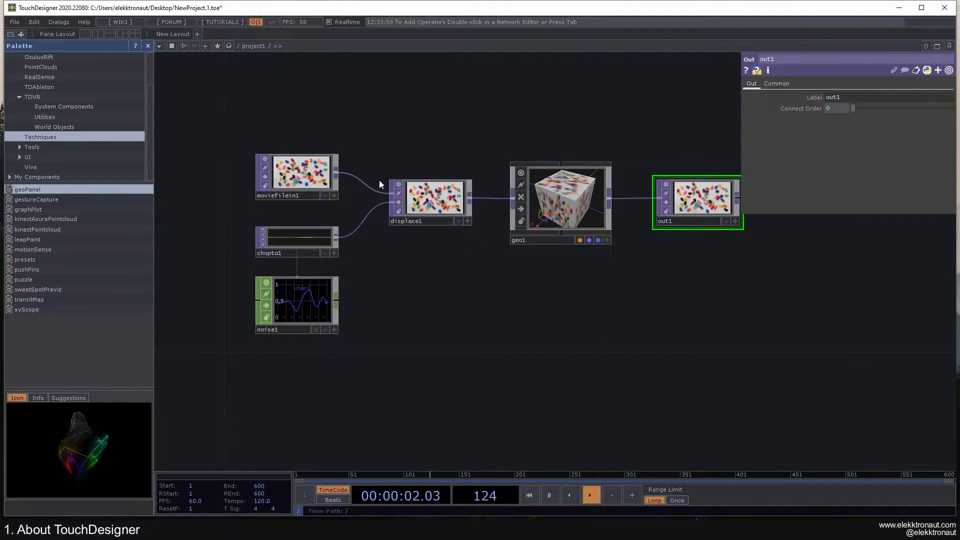
pyautogui.click(302, 175)
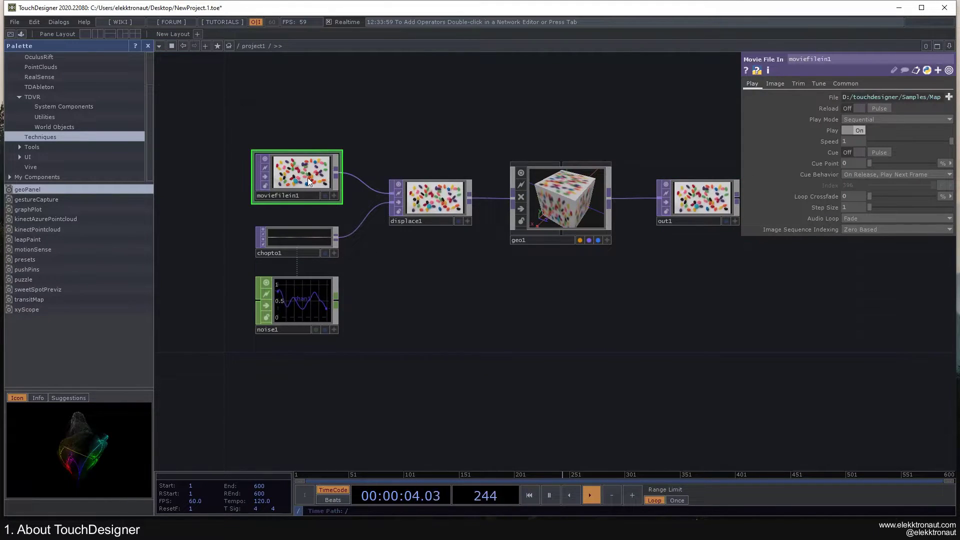
pyautogui.click(302, 293)
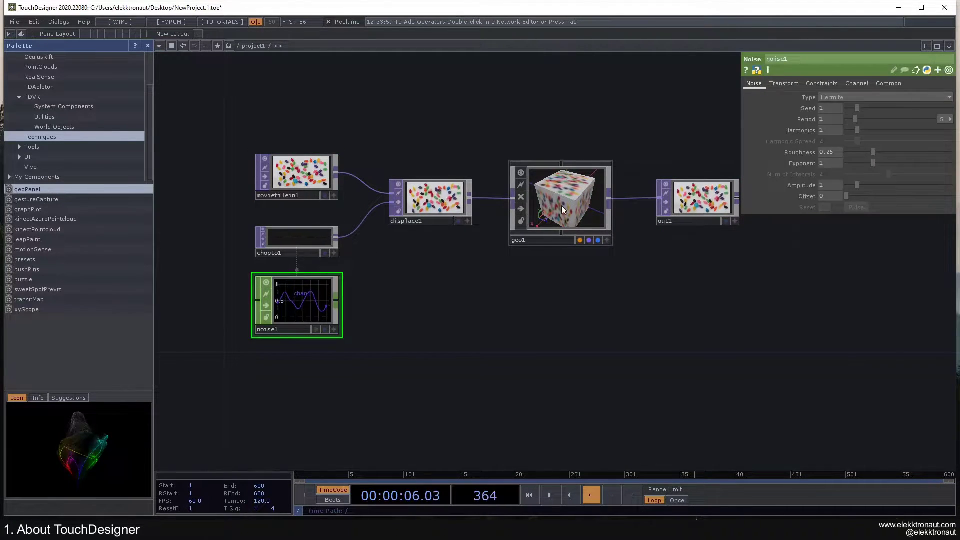
pyautogui.click(562, 205)
pyautogui.scroll(-2, 504, 296)
pyautogui.moveTo(507, 295); pyautogui.dragTo(413, 260)
pyautogui.scroll(-2, 361, 270)
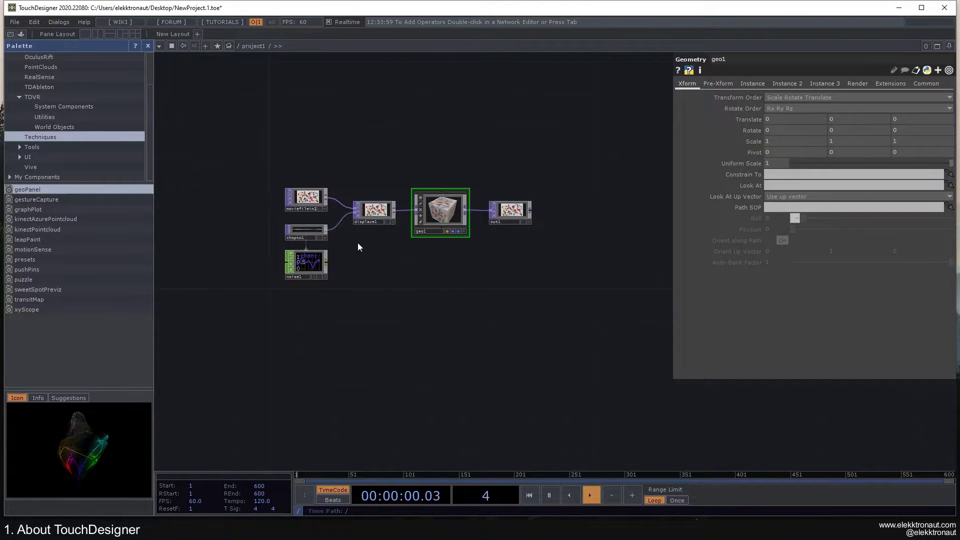
pyautogui.scroll(2, 352, 246)
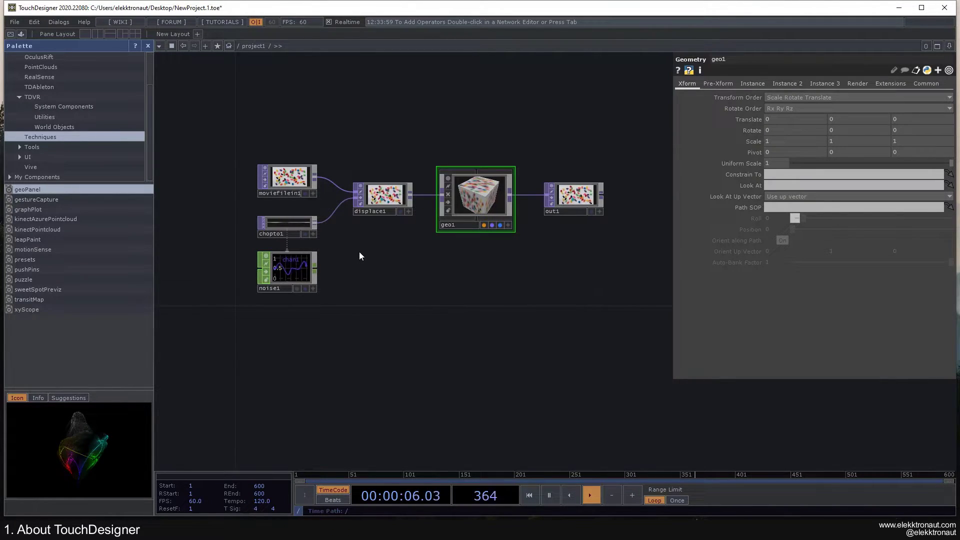
# View the parameters of the final out1 operator and of the source moviefilein1 operator.
pyautogui.moveTo(353, 254); pyautogui.dragTo(325, 275)
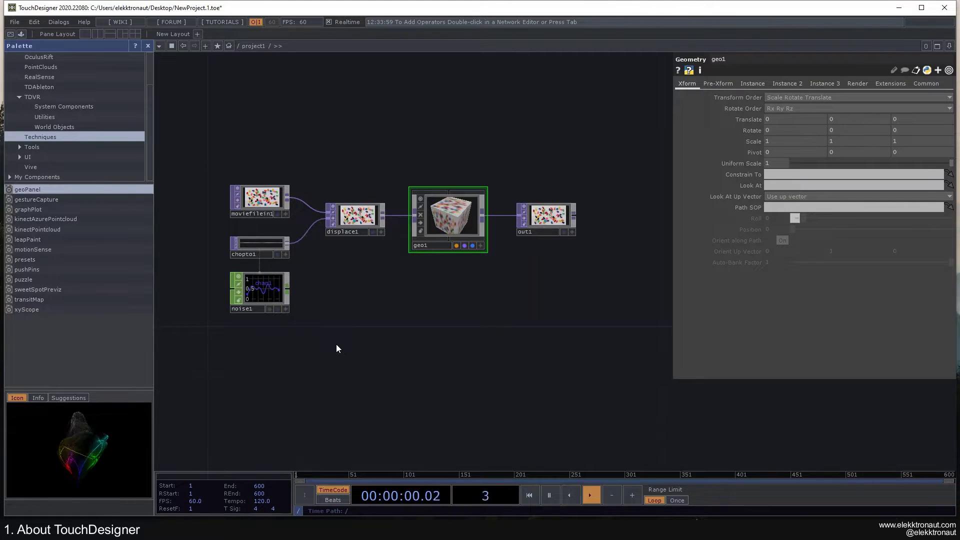
pyautogui.click(534, 226)
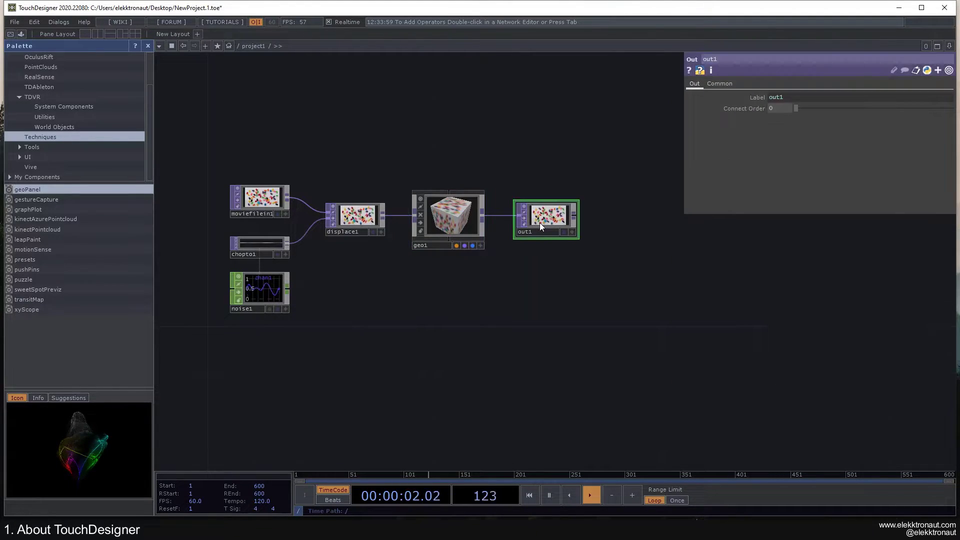
pyautogui.click(254, 206)
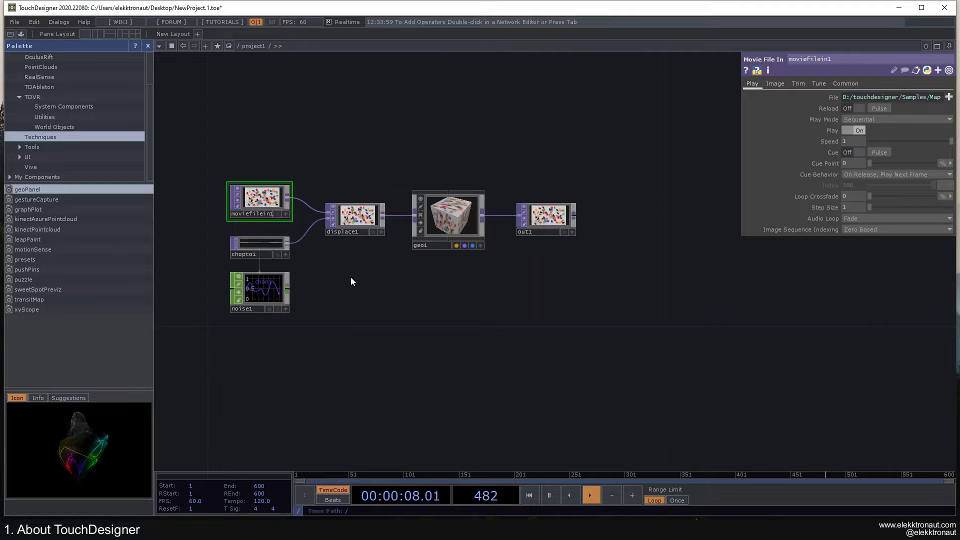
pyautogui.moveTo(353, 279); pyautogui.dragTo(403, 289)
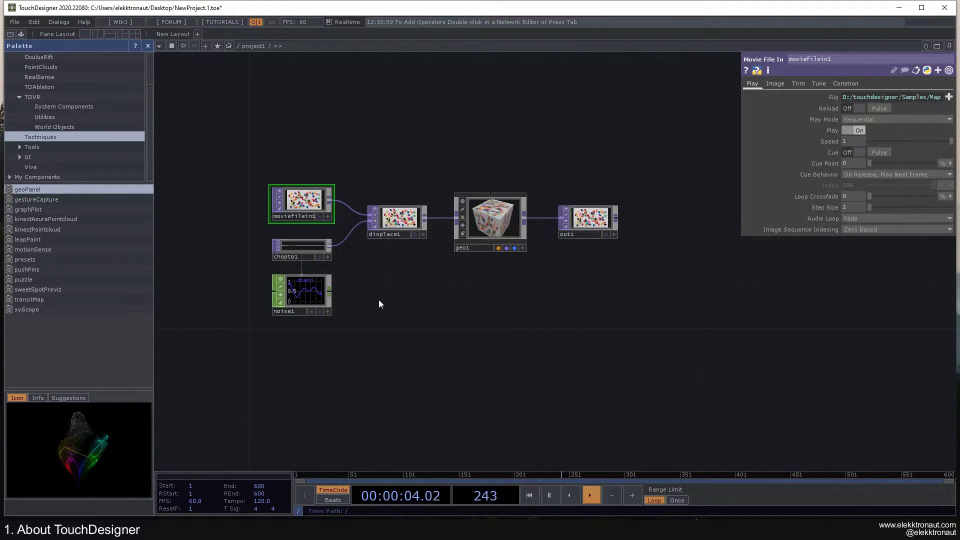
pyautogui.moveTo(377, 304); pyautogui.dragTo(369, 294)
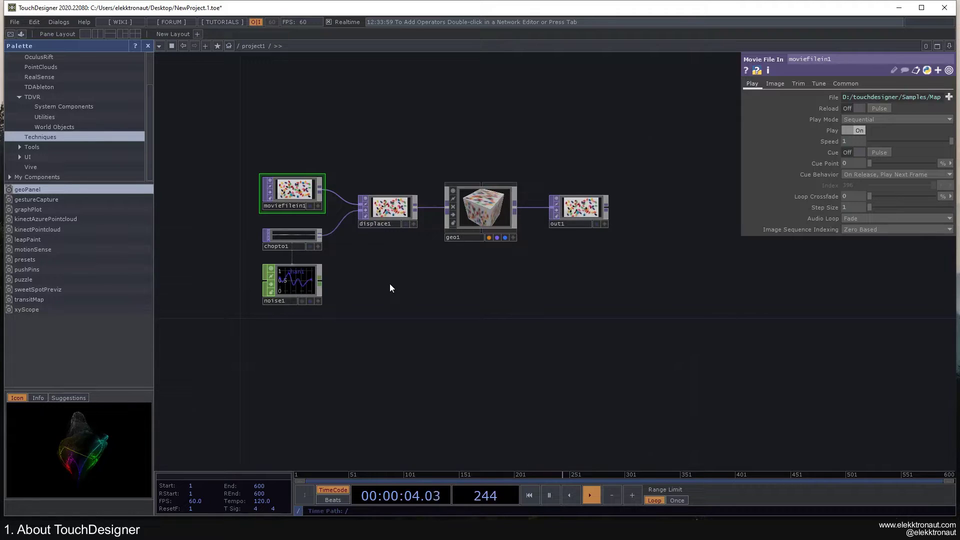
pyautogui.moveTo(385, 316); pyautogui.dragTo(372, 305)
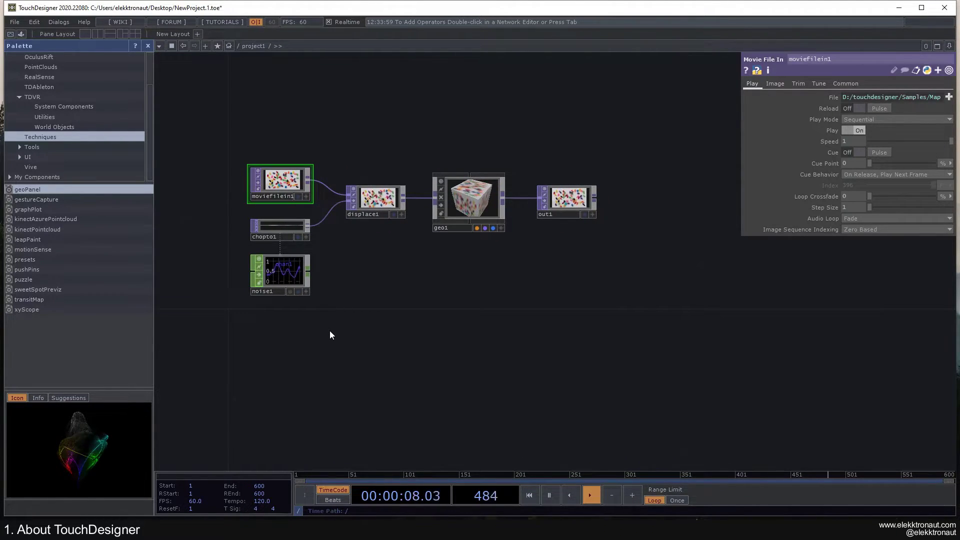
pyautogui.moveTo(339, 335); pyautogui.dragTo(351, 339)
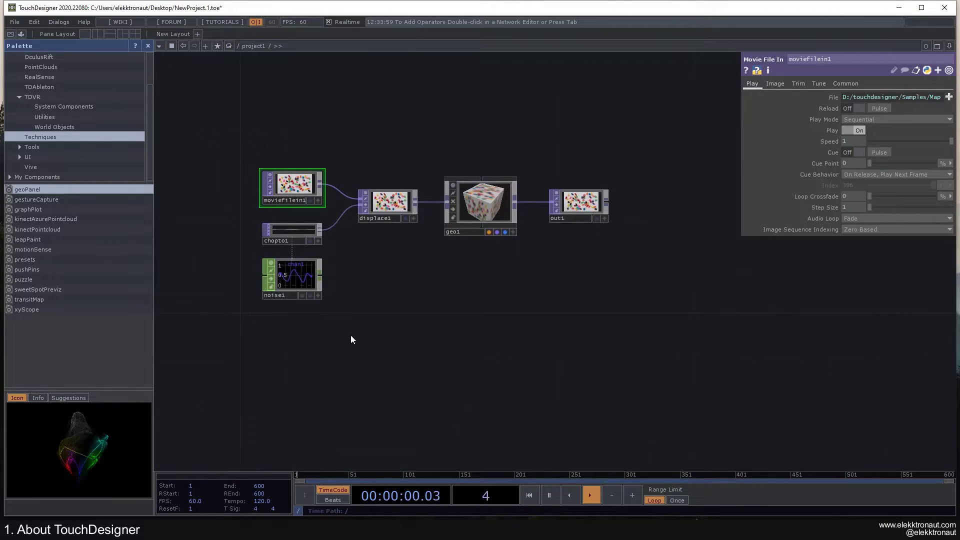
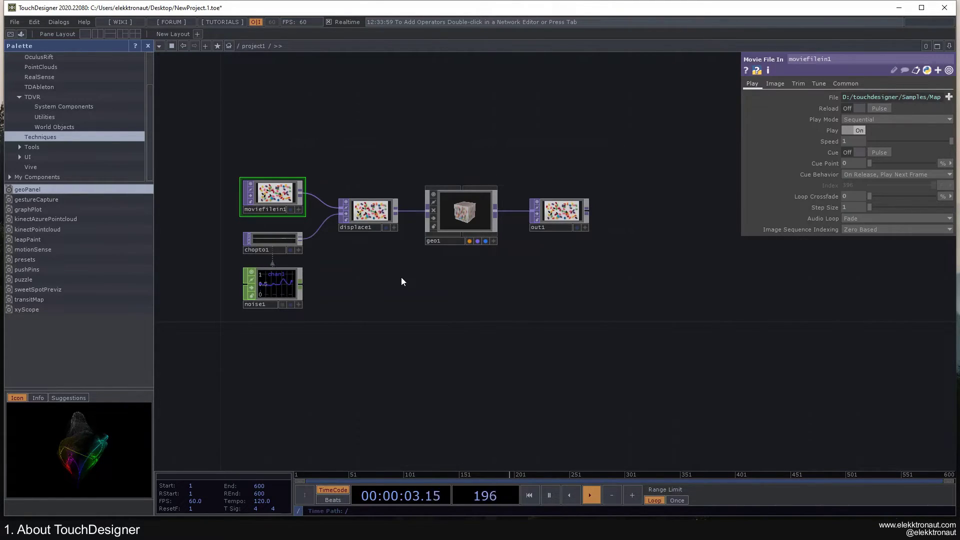
pyautogui.moveTo(401, 278); pyautogui.dragTo(407, 274)
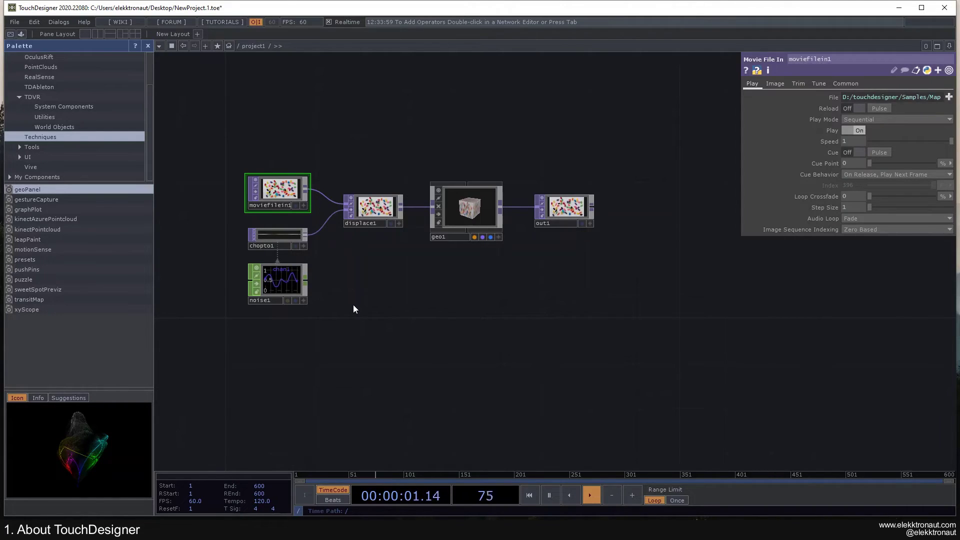
pyautogui.moveTo(354, 301); pyautogui.dragTo(359, 299)
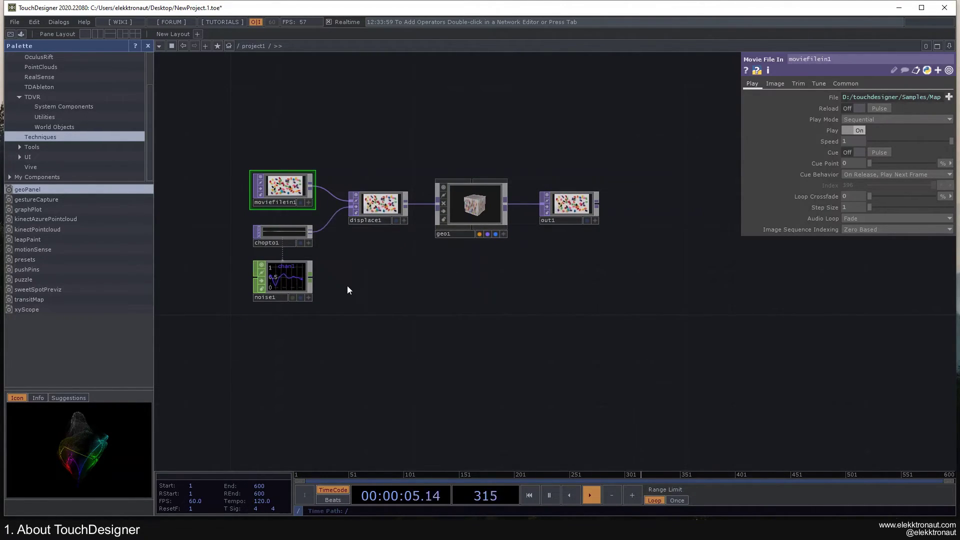
# Browse the COMP, TOP, CHOP, SOP, MAT, DAT and Custom operator families in the OP Create dialog, and close it without adding an operator.
pyautogui.doubleClick(400, 263)
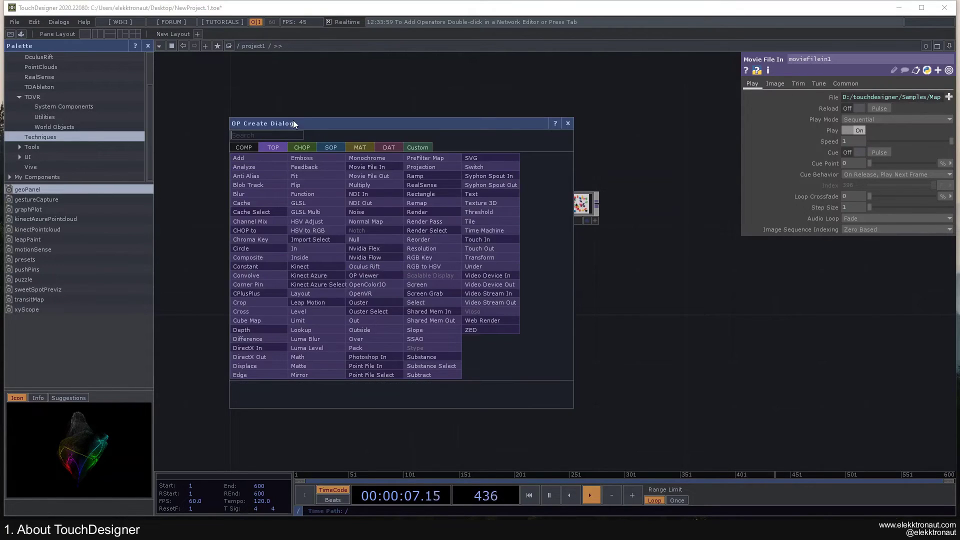
pyautogui.click(302, 146)
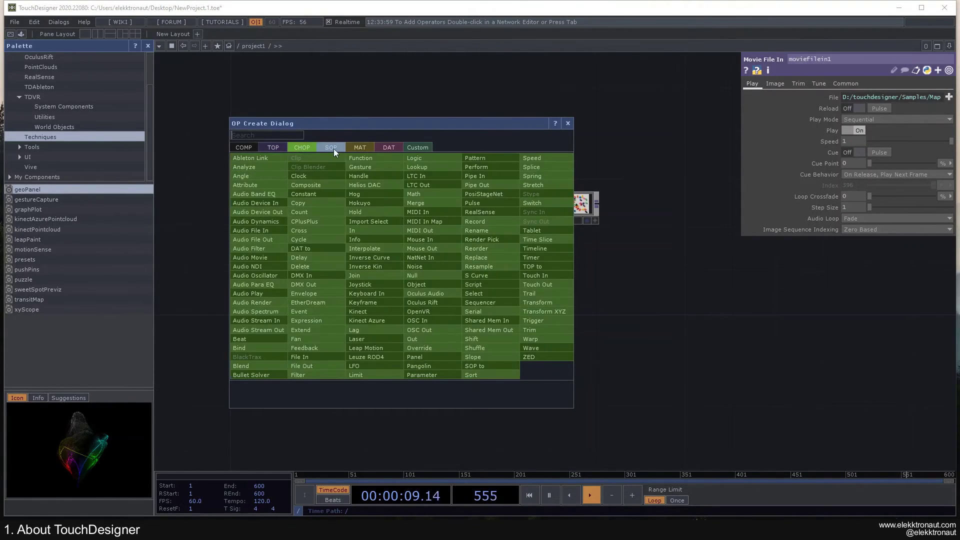
pyautogui.click(334, 149)
pyautogui.click(360, 147)
pyautogui.click(389, 146)
pyautogui.click(328, 147)
pyautogui.click(273, 148)
pyautogui.click(233, 148)
pyautogui.click(259, 147)
pyautogui.click(424, 146)
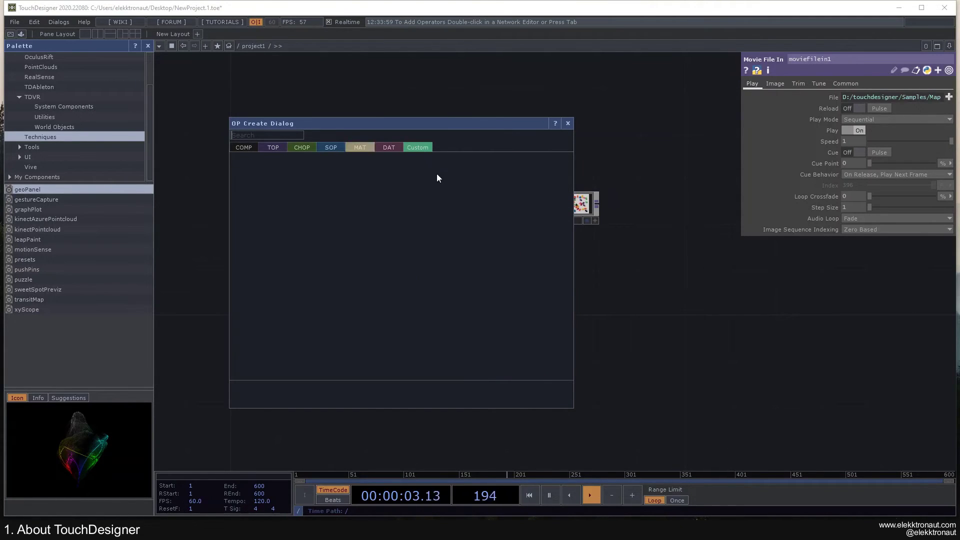
pyautogui.click(283, 149)
pyautogui.click(567, 123)
pyautogui.scroll(-5, 453, 273)
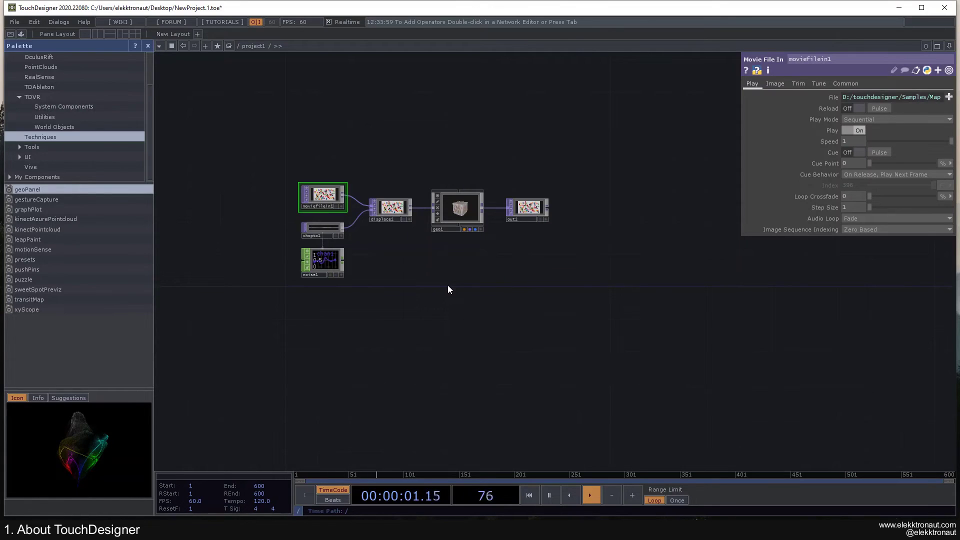
# Switch to the web browser to look through the community and company posts on Derivative's Showcase page, and return to the TouchDesigner network.
pyautogui.click(87, 530)
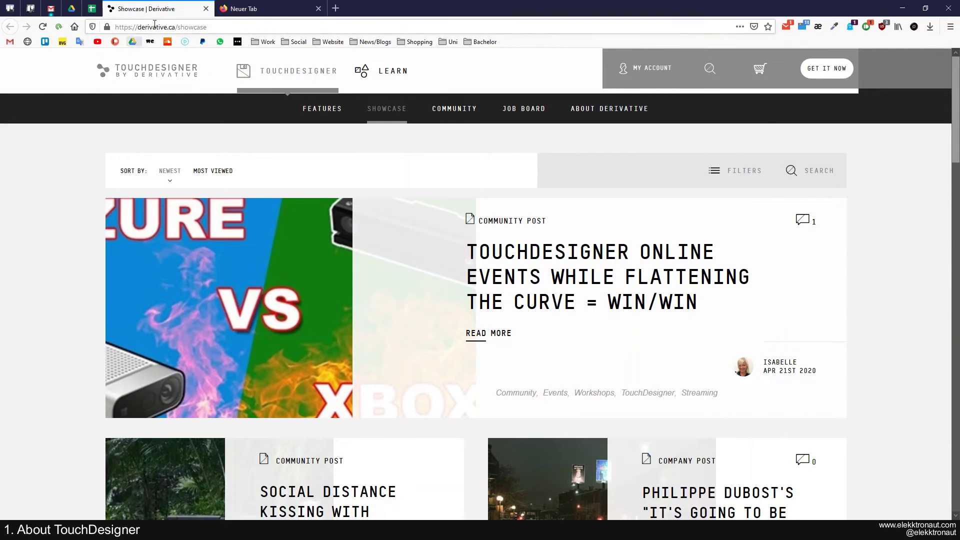
pyautogui.scroll(-1, 112, 167)
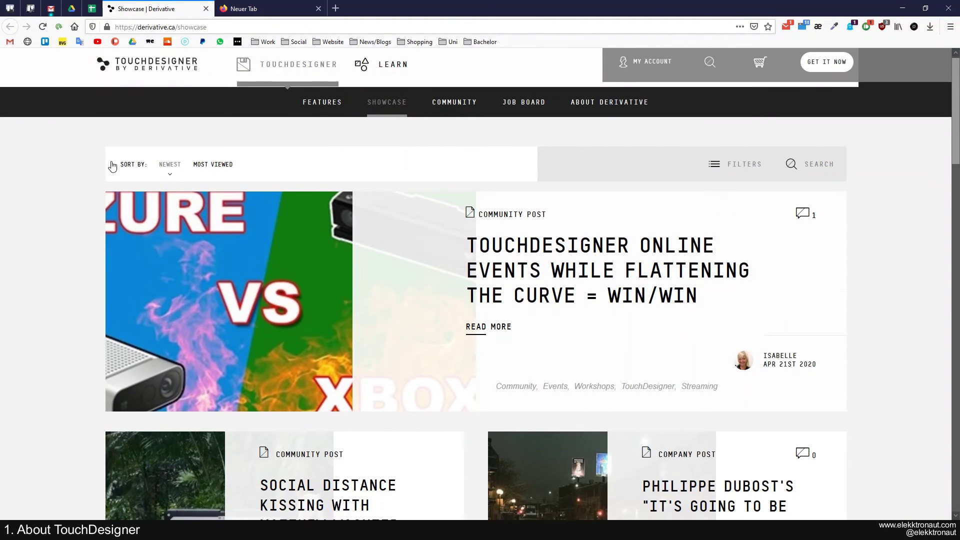
pyautogui.scroll(-9, 104, 161)
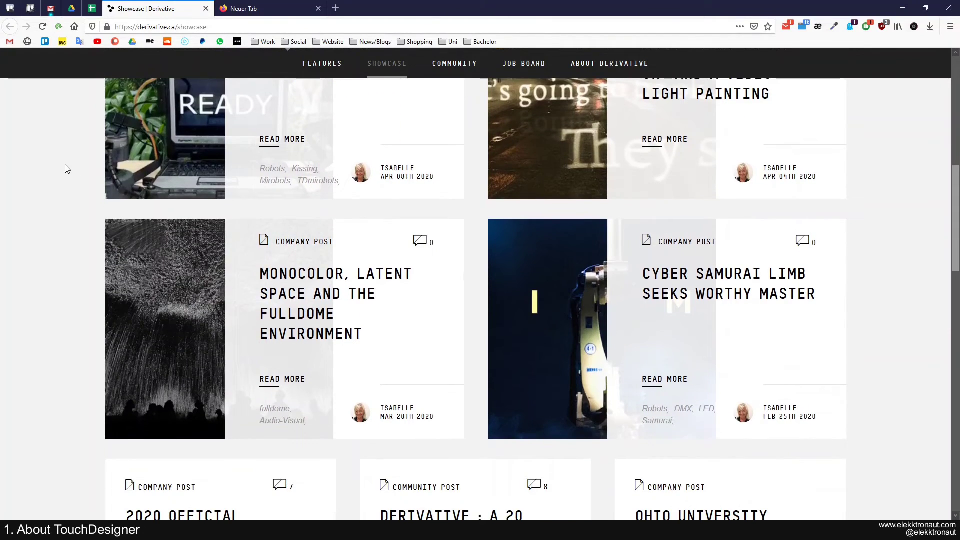
pyautogui.scroll(-3, 67, 170)
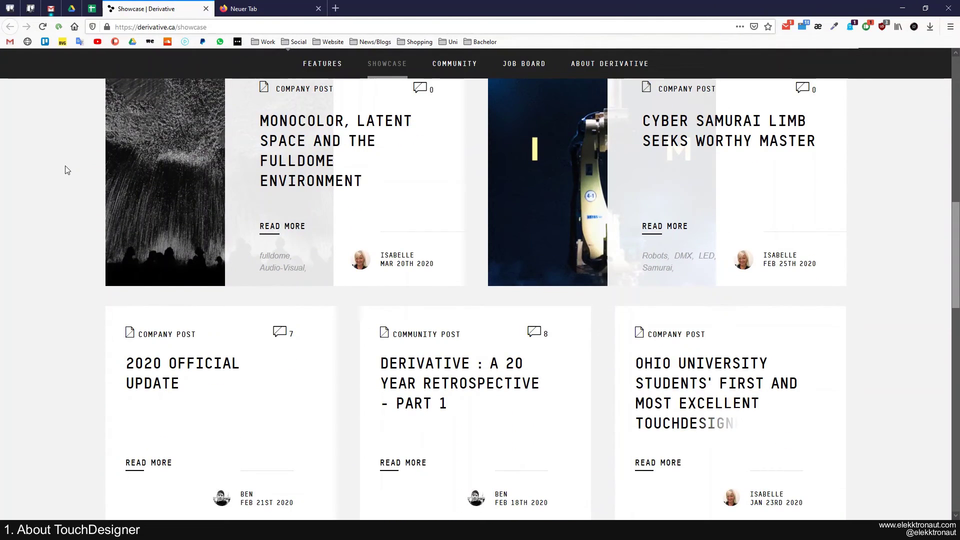
pyautogui.scroll(-3, 67, 169)
pyautogui.scroll(-4, 69, 180)
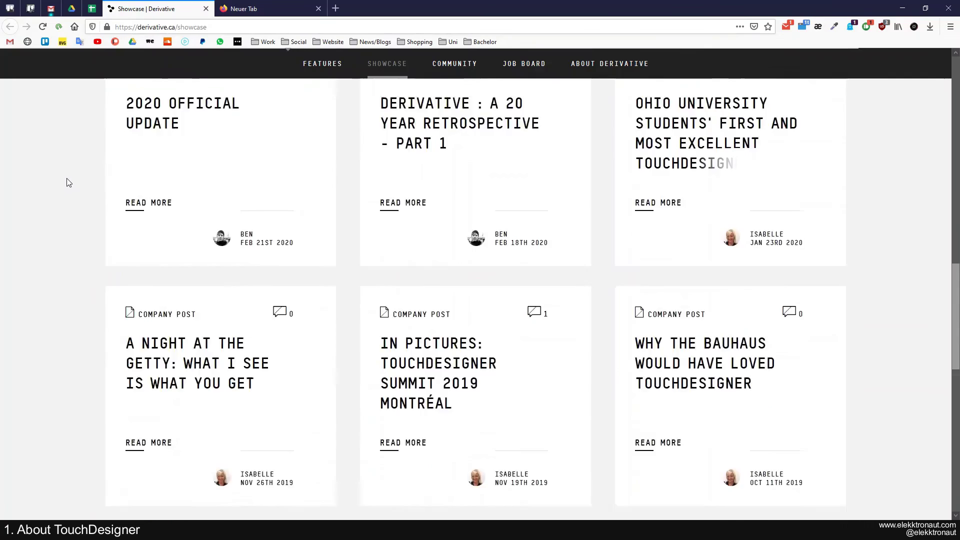
pyautogui.scroll(19, 67, 183)
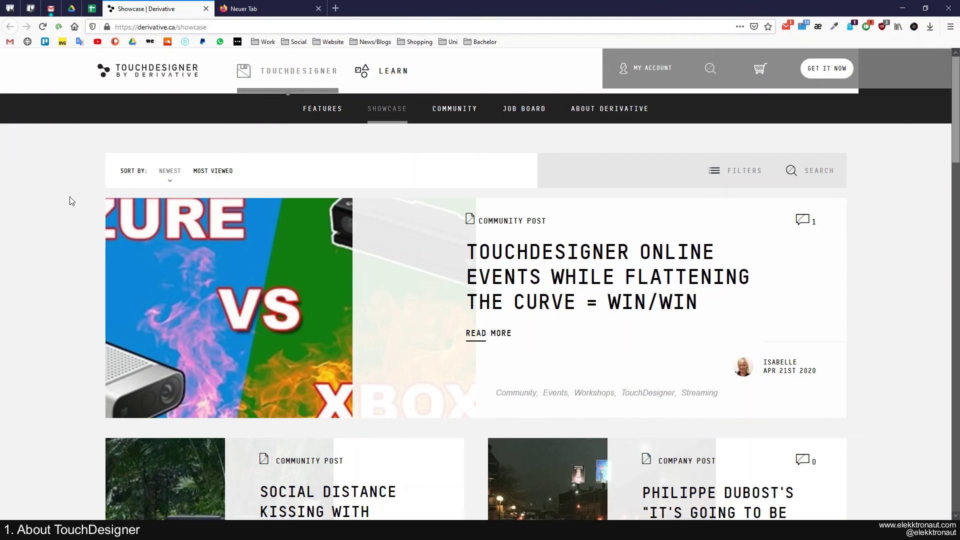
pyautogui.click(75, 515)
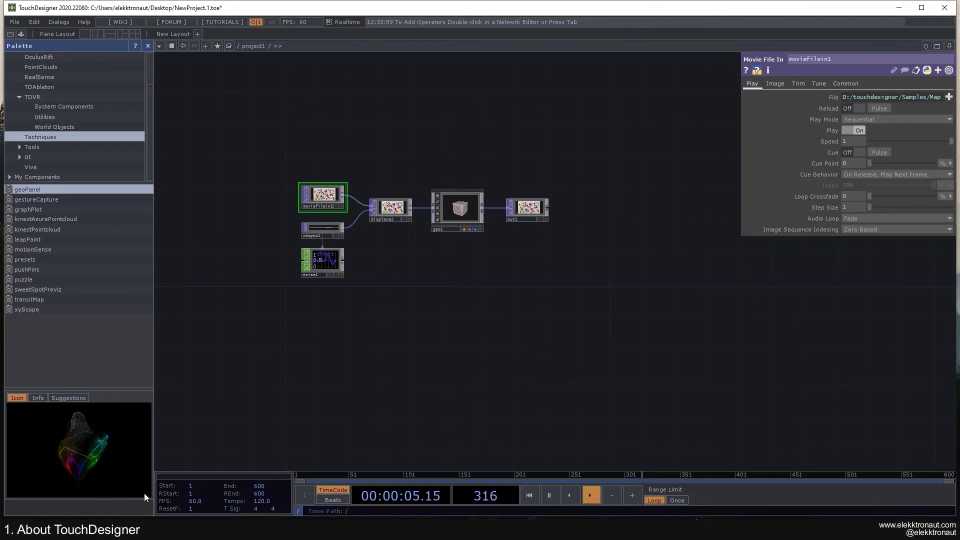
pyautogui.moveTo(343, 322); pyautogui.dragTo(315, 354)
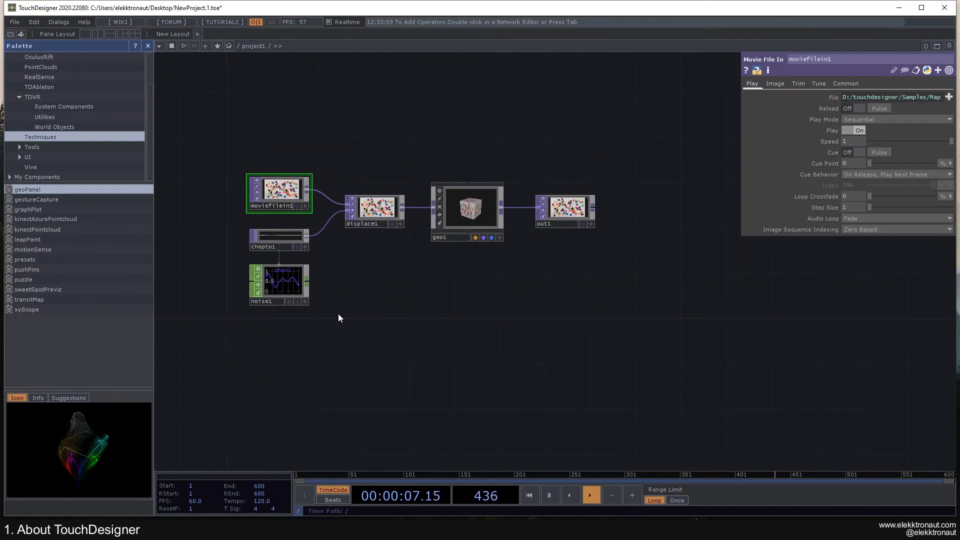